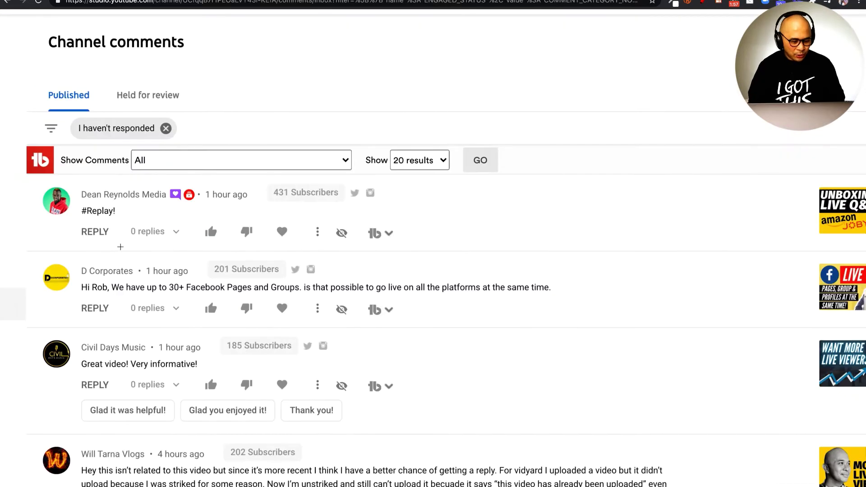
- Circle in red the comment asking about going live on 30+ Facebook Pages and Groups
{"action": "mouse_move", "coordinate": [121, 246]}
{"action": "left_mouse_down"}
{"action": "mouse_move", "coordinate": [63, 249]}
{"action": "mouse_move", "coordinate": [24, 270]}
{"action": "mouse_move", "coordinate": [73, 345]}
{"action": "mouse_move", "coordinate": [409, 329]}
{"action": "mouse_move", "coordinate": [573, 339]}
{"action": "mouse_move", "coordinate": [578, 247]}
{"action": "mouse_move", "coordinate": [279, 238]}
{"action": "mouse_move", "coordinate": [106, 248]}
{"action": "left_mouse_up"}
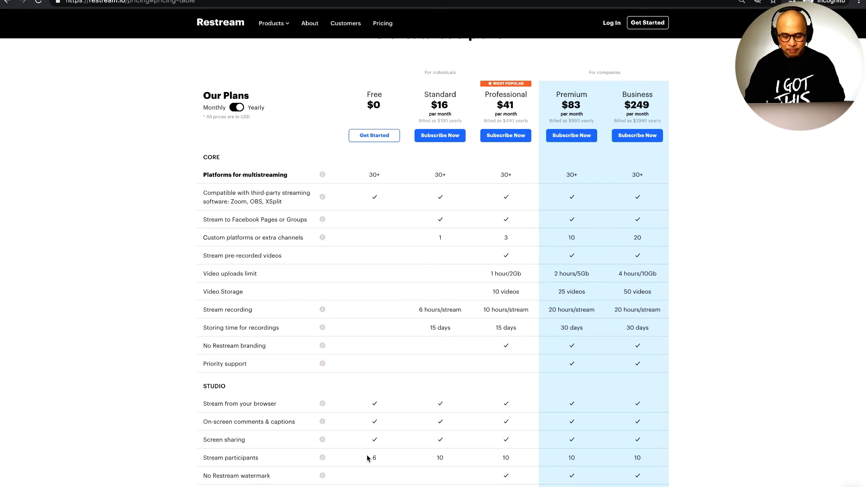
- Zoom the browser in on Restream's pricing table to enlarge the extra-channels row per plan
{"action": "key", "text": "ctrl+plus"}
{"action": "key", "text": "ctrl+plus"}
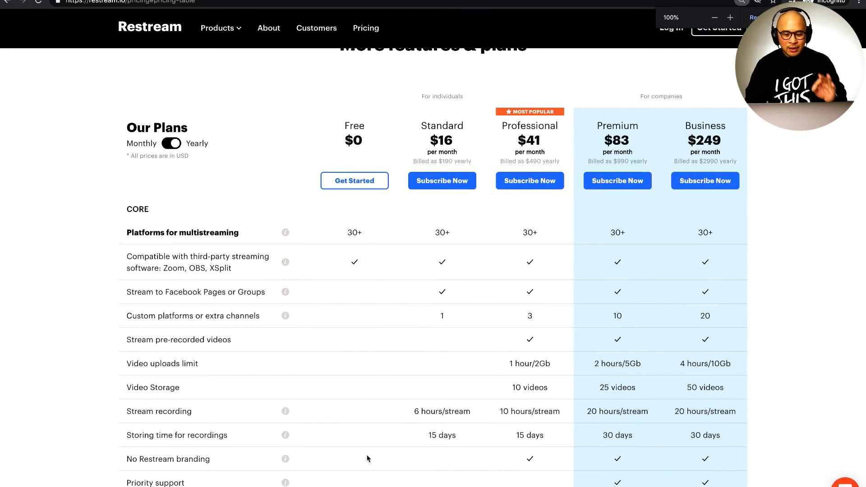
{"action": "scroll", "coordinate": [366, 455], "scroll_direction": "down", "scroll_amount": 3}
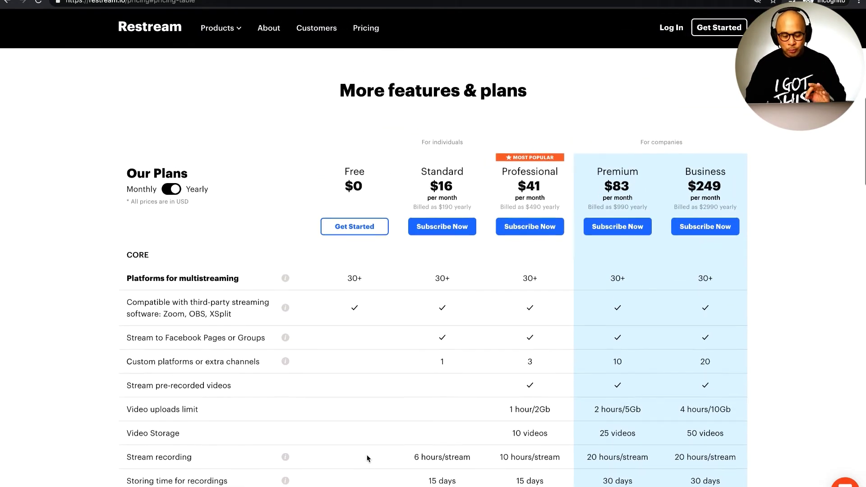
{"action": "scroll", "coordinate": [367, 455], "scroll_direction": "down", "scroll_amount": 2}
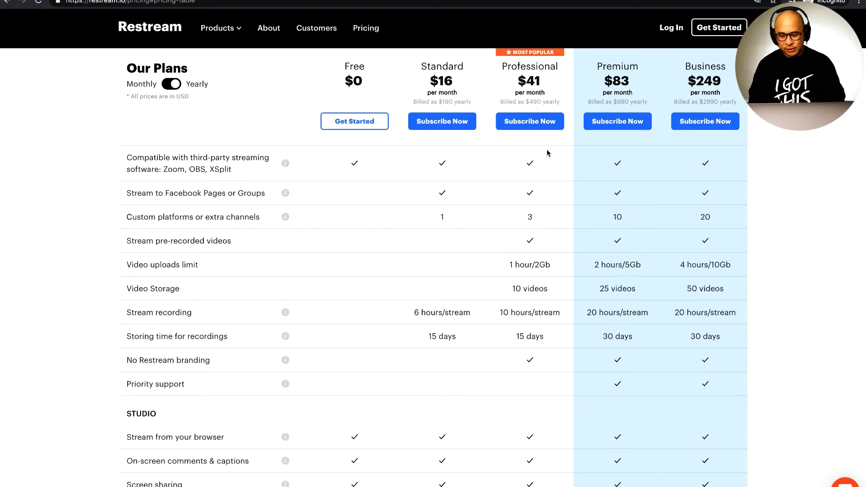
{"action": "scroll", "coordinate": [582, 156], "scroll_direction": "up", "scroll_amount": 1}
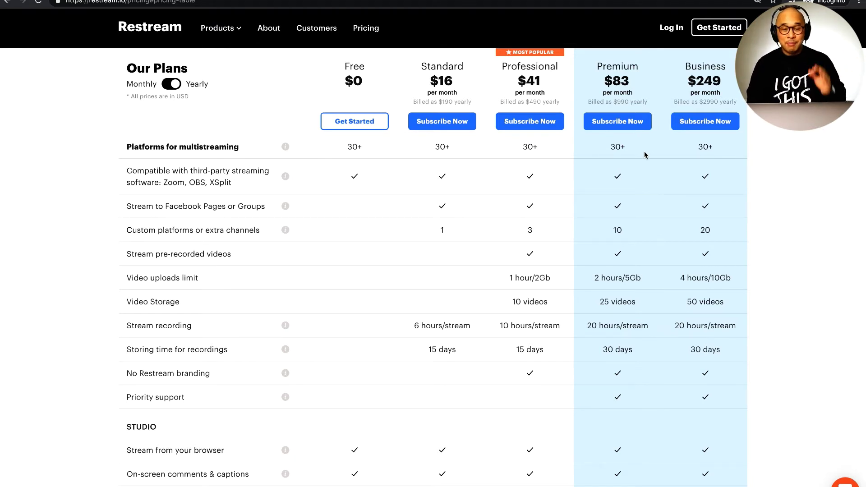
{"action": "scroll", "coordinate": [644, 154], "scroll_direction": "up", "scroll_amount": 2}
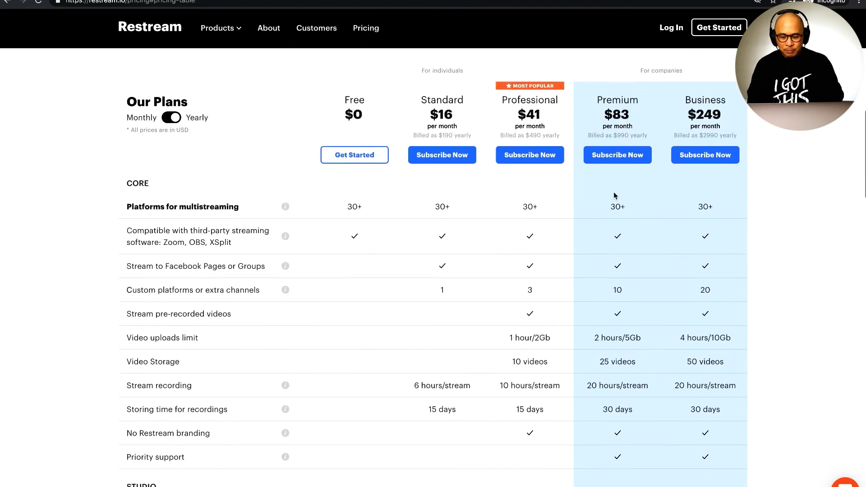